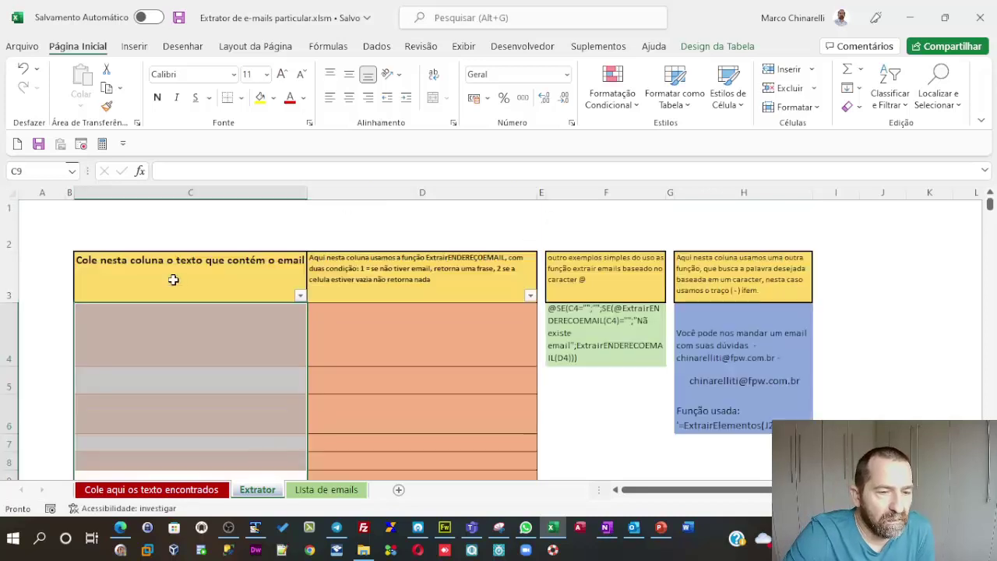
# - Switch to the 'Cole aqui os texto encontrados' sheet
pyautogui.scroll(-2, 169, 341)
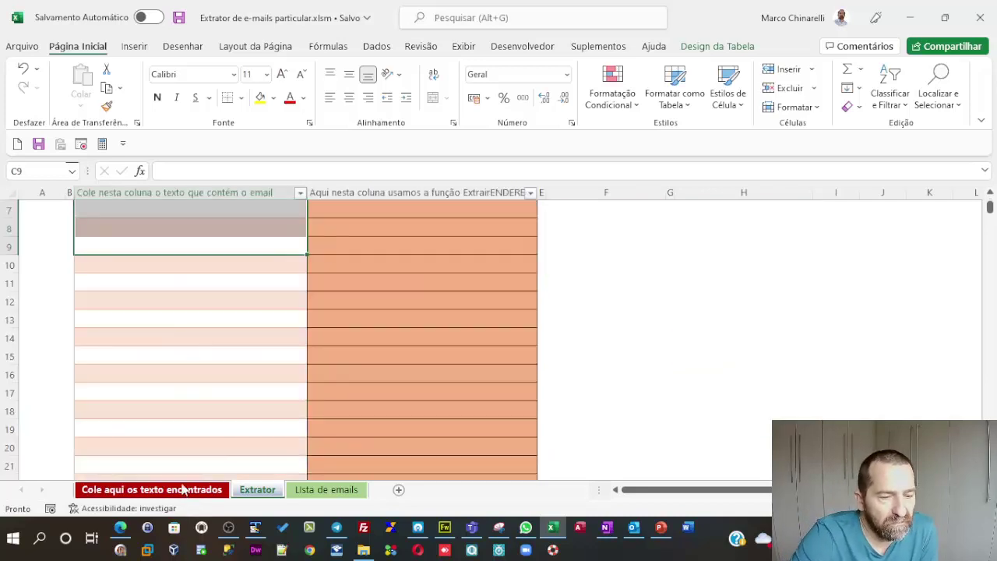
pyautogui.click(212, 490)
pyautogui.click(248, 268)
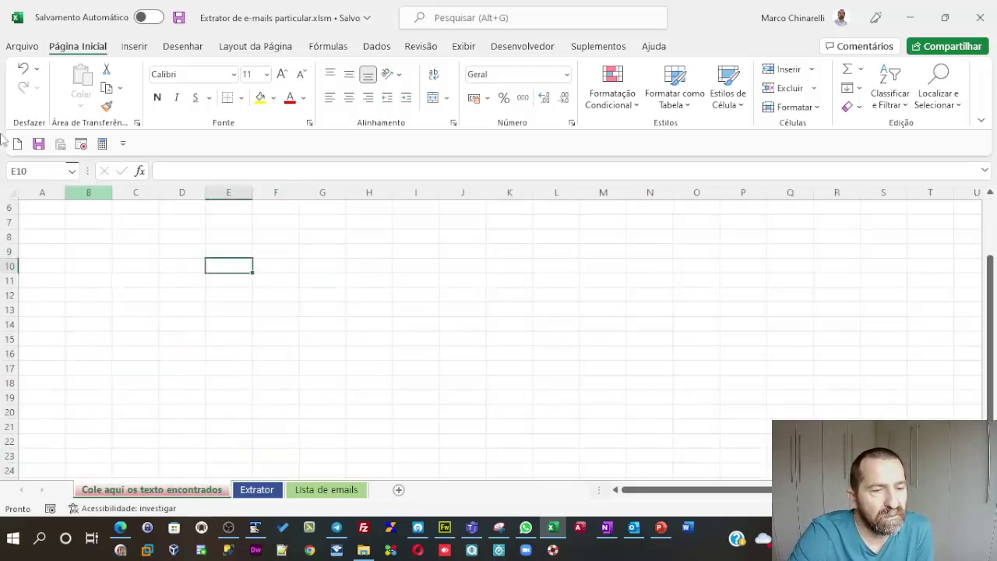
# - Save the workbook as 'Pasta de Trabalho do Excel 97-2003 (*.xls)'
pyautogui.click(30, 49)
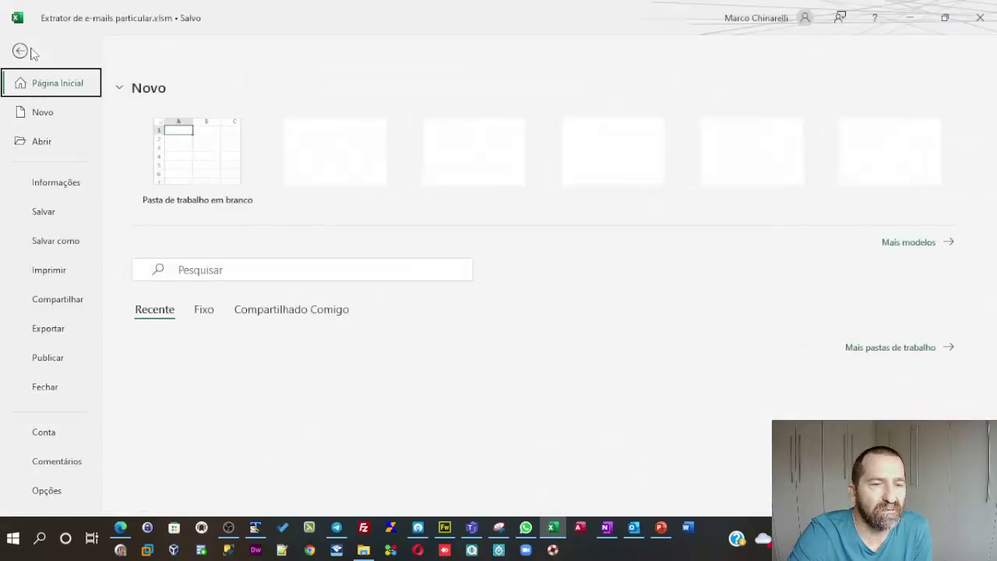
pyautogui.click(56, 242)
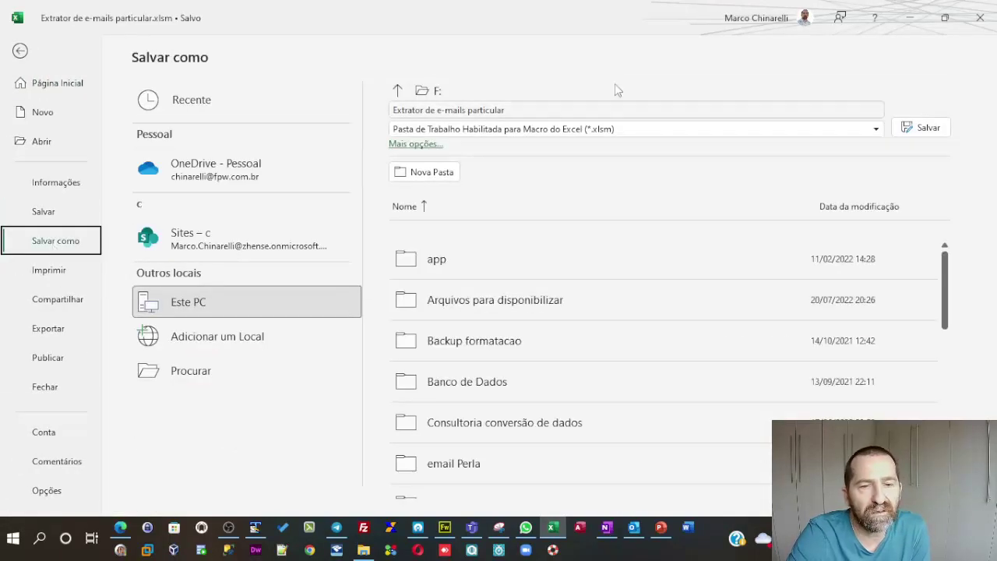
pyautogui.click(579, 131)
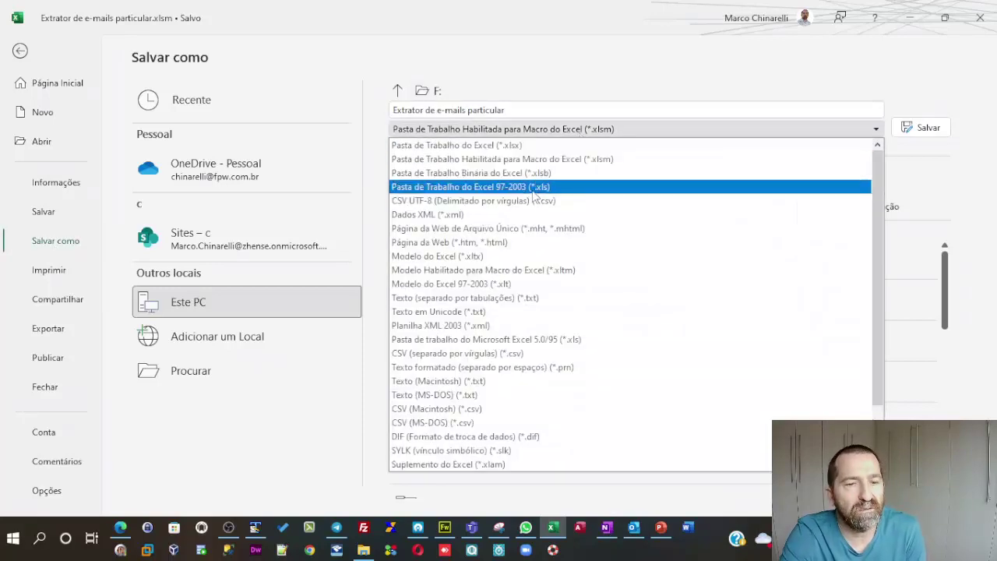
pyautogui.click(534, 190)
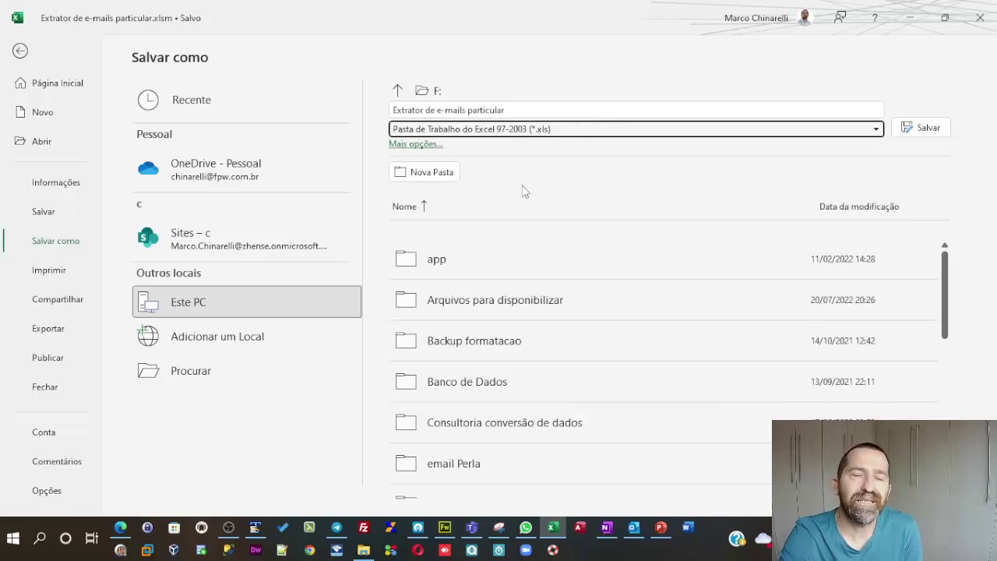
pyautogui.click(926, 130)
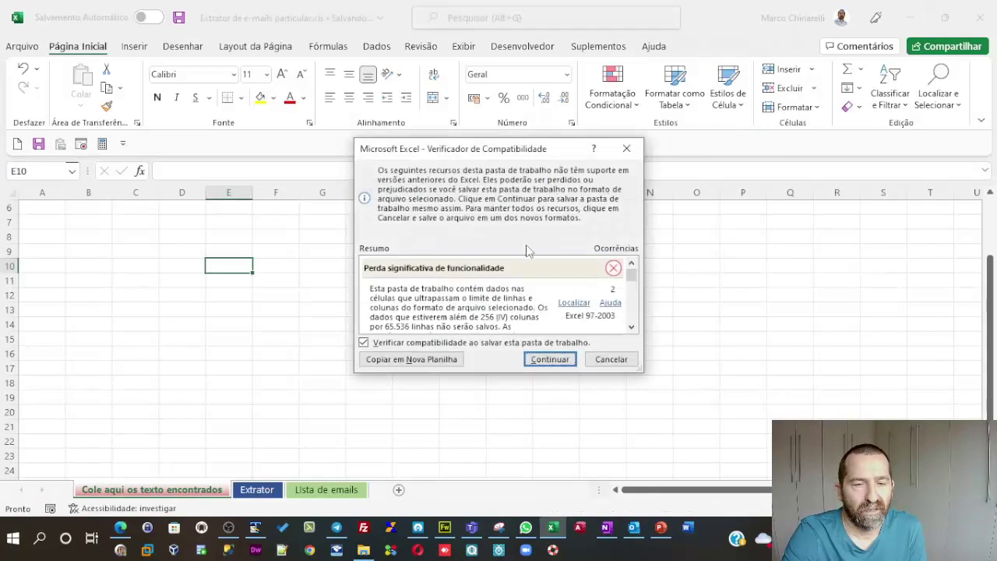
# - Move the Verificador de Compatibilidade up-left and stretch its top, bottom and right edges
pyautogui.moveTo(470, 159); pyautogui.dragTo(360, 89)
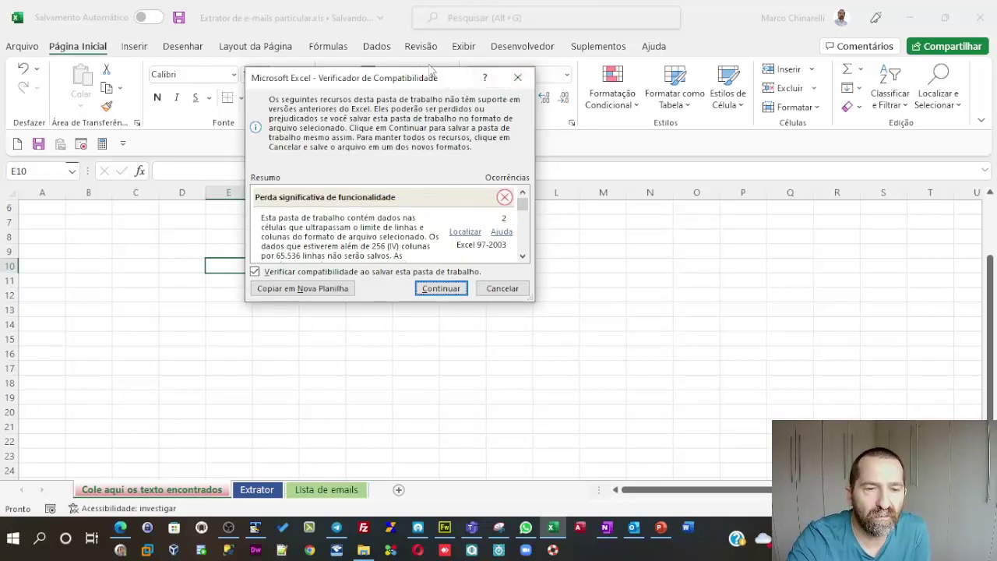
pyautogui.moveTo(435, 69); pyautogui.dragTo(435, 1)
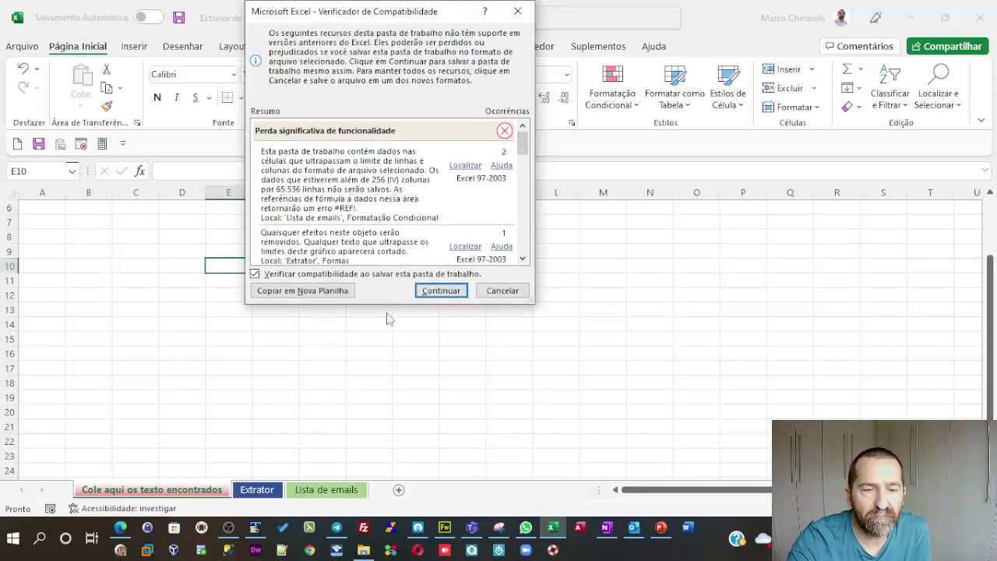
pyautogui.moveTo(393, 305); pyautogui.dragTo(393, 491)
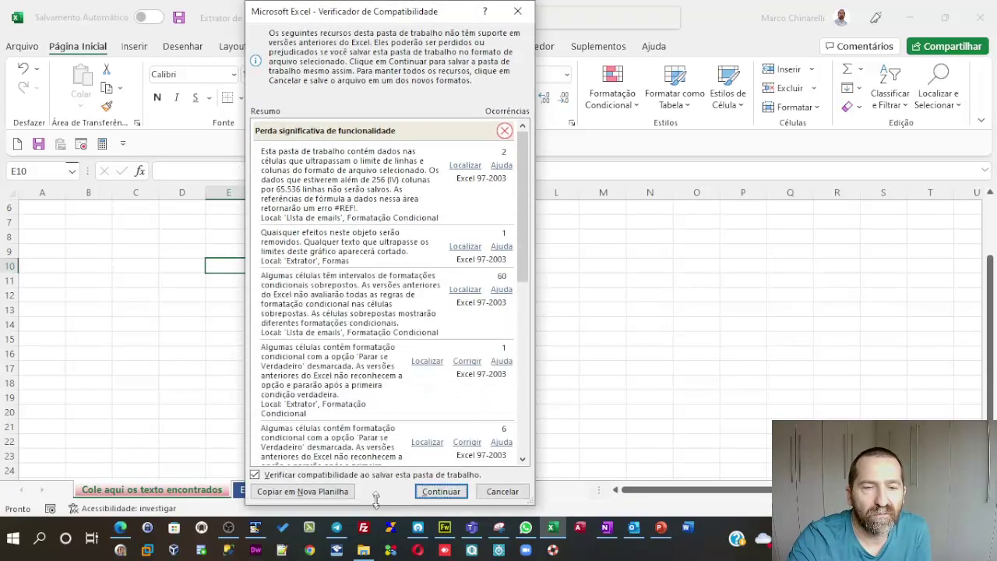
pyautogui.moveTo(536, 308); pyautogui.dragTo(963, 338)
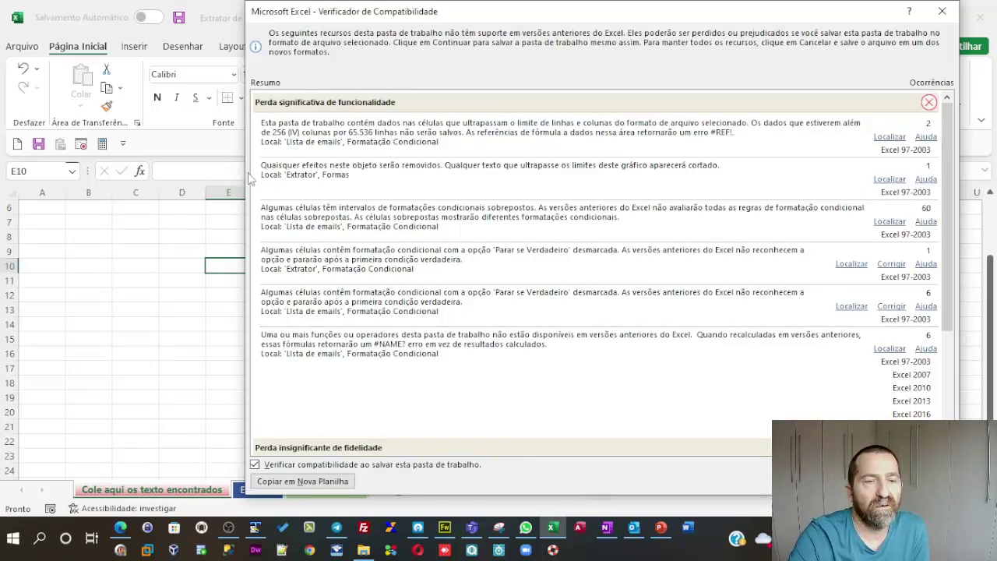
# - Widen the report leftward, then locate the first issue's cells on the Lista de emails sheet
pyautogui.moveTo(243, 169); pyautogui.dragTo(72, 160)
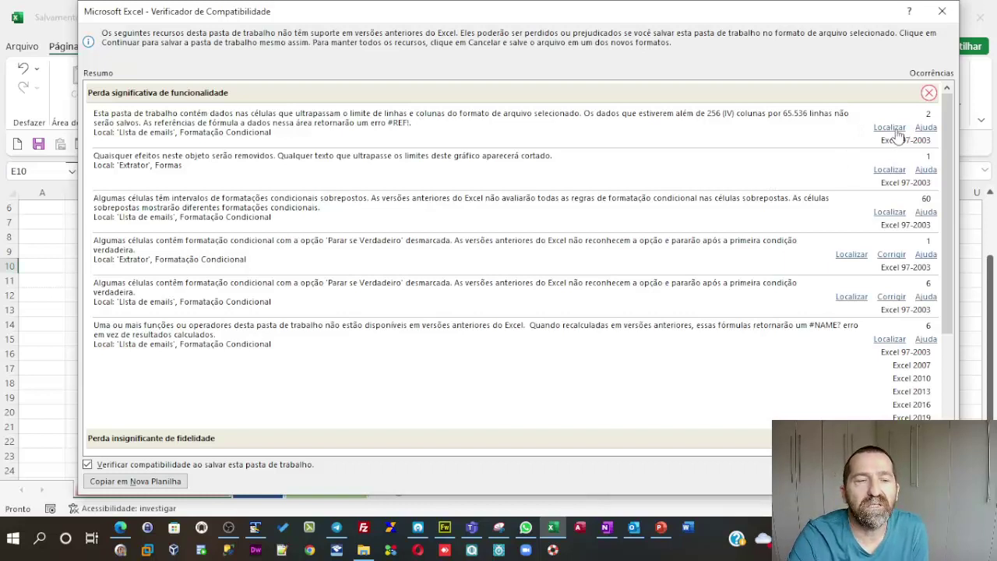
pyautogui.click(892, 130)
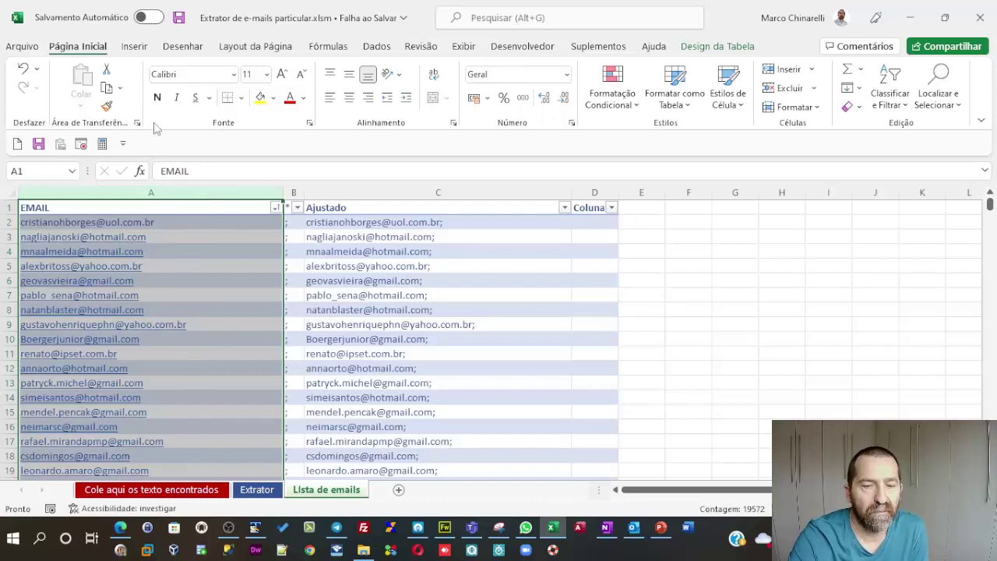
# - On the Informações page, choose Histórico de Versões to bring up the turn-on prompt
pyautogui.click(23, 47)
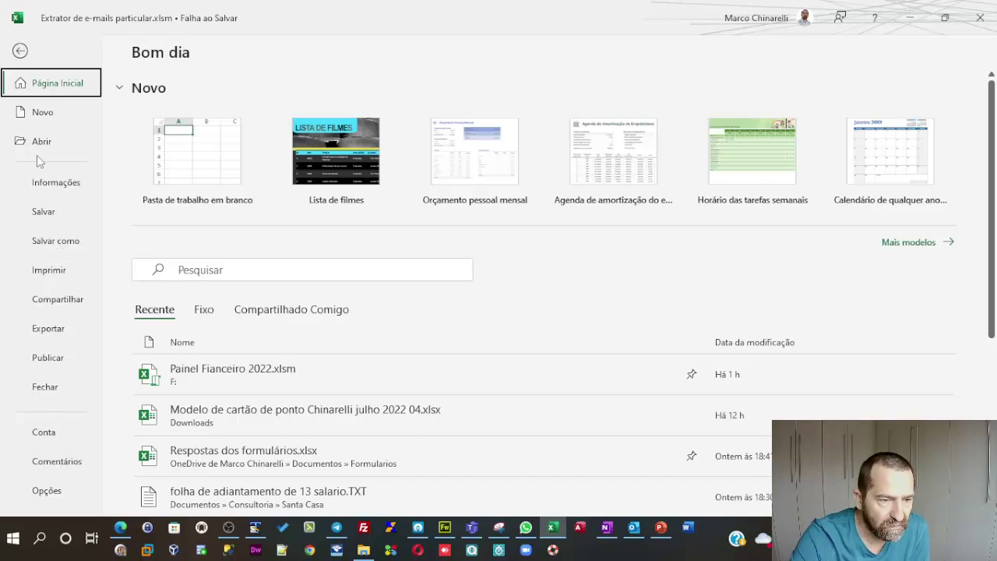
pyautogui.click(60, 184)
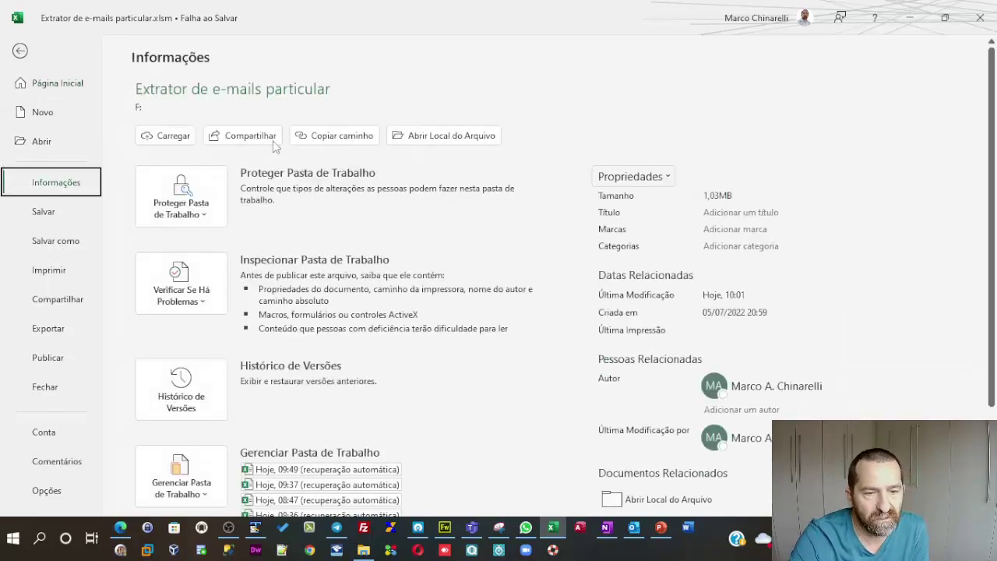
pyautogui.scroll(-2, 284, 302)
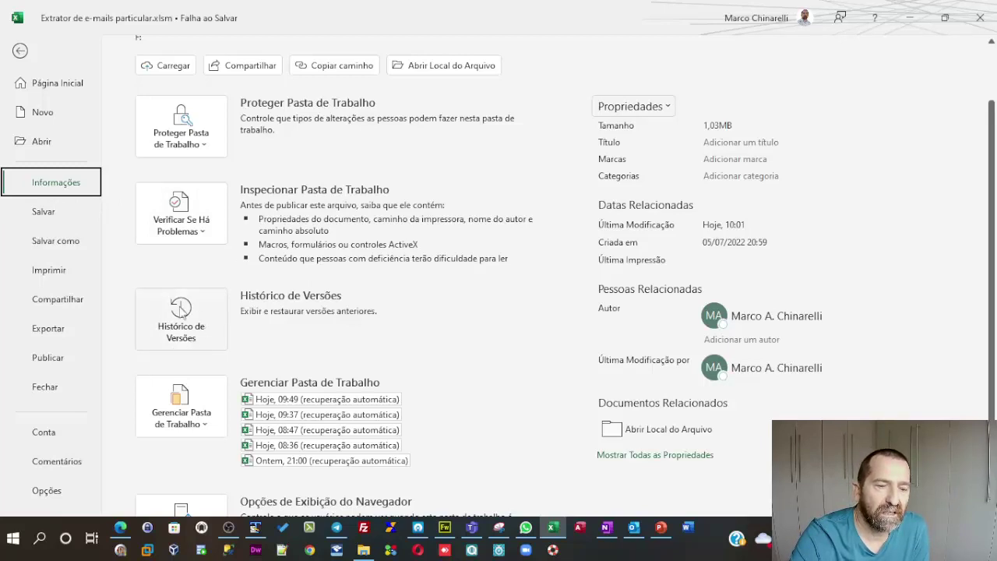
pyautogui.scroll(-2, 218, 335)
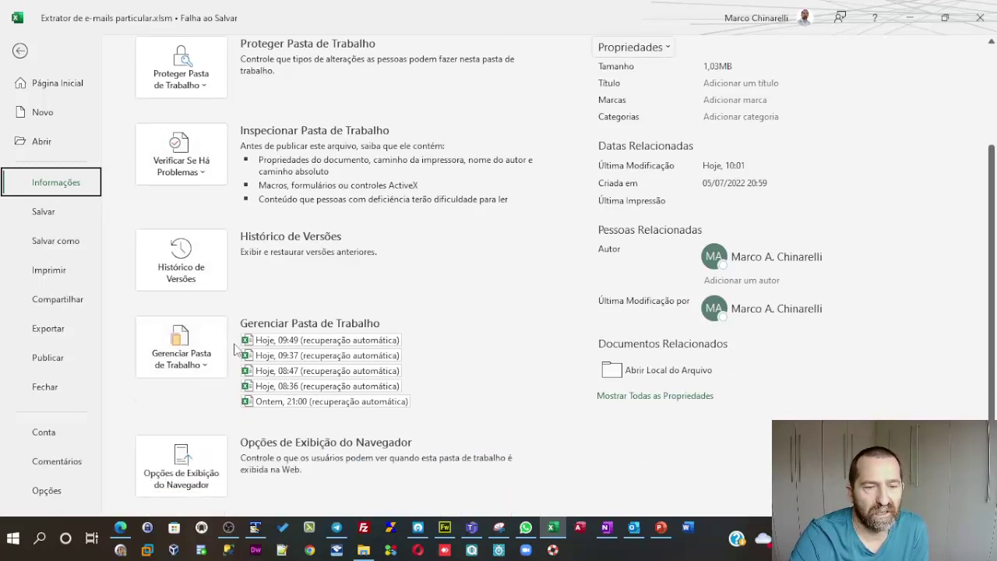
pyautogui.click(199, 280)
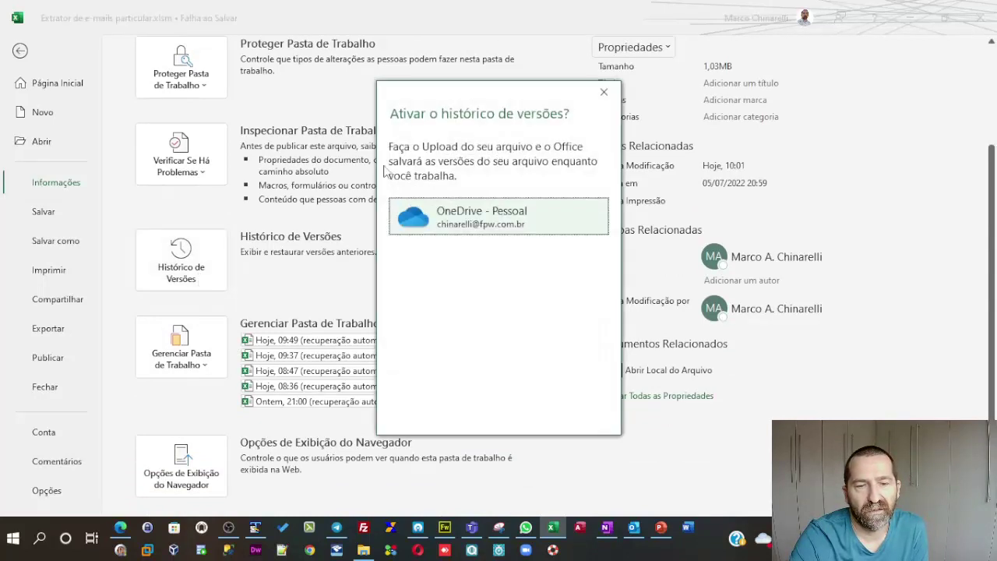
# - Close the 'Ativar o histórico de versões?' prompt
pyautogui.click(604, 92)
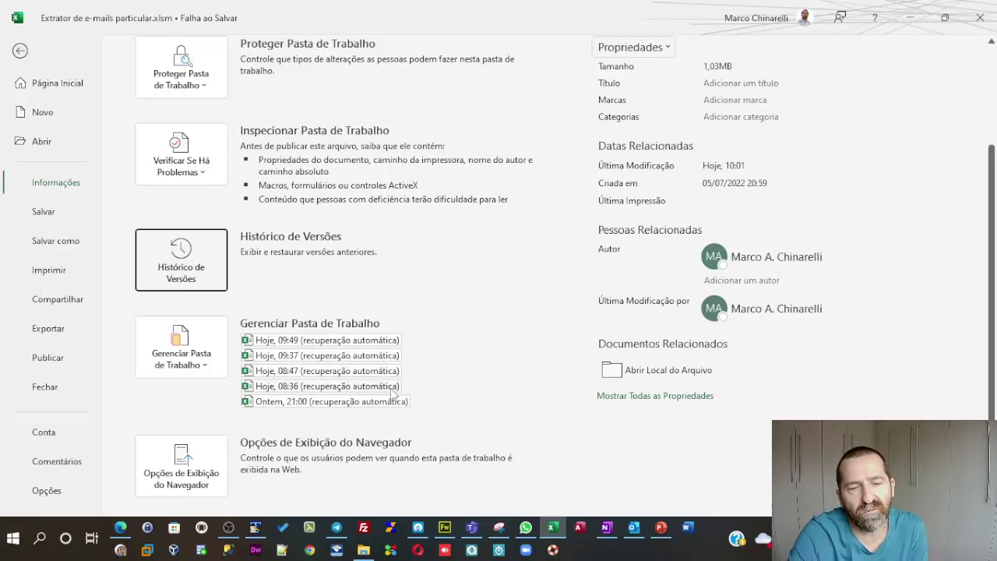
# - Choose Inspecionar Documento from Verificar Se Há Problemas
pyautogui.click(201, 178)
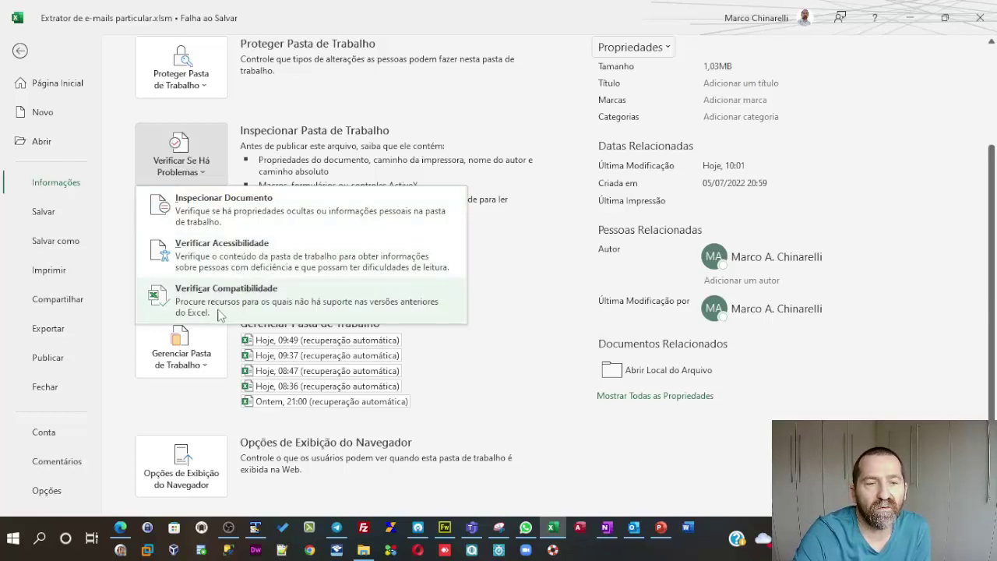
pyautogui.click(247, 218)
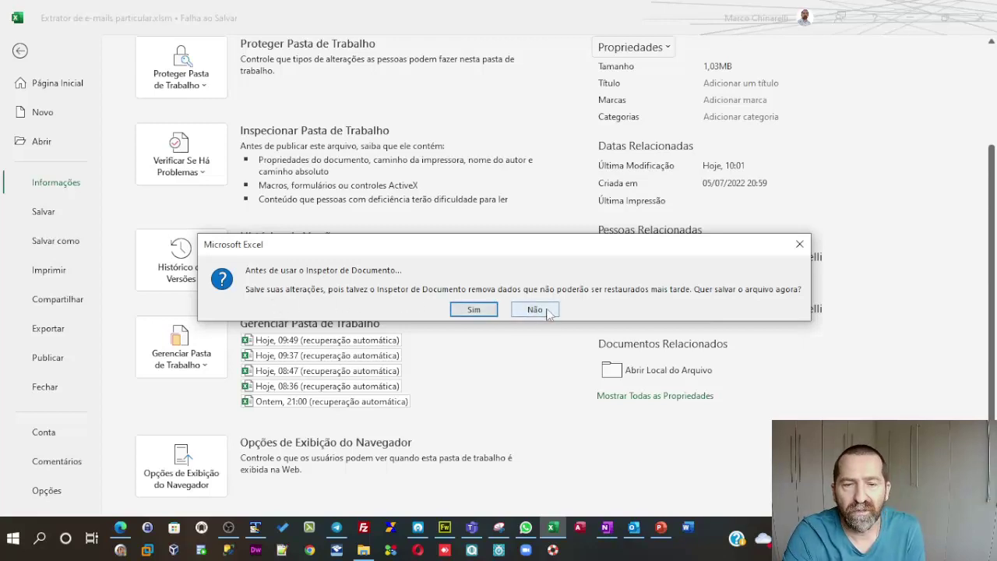
# - Save the workbook, then close the Inspetor de Documento without running an inspection
pyautogui.click(488, 312)
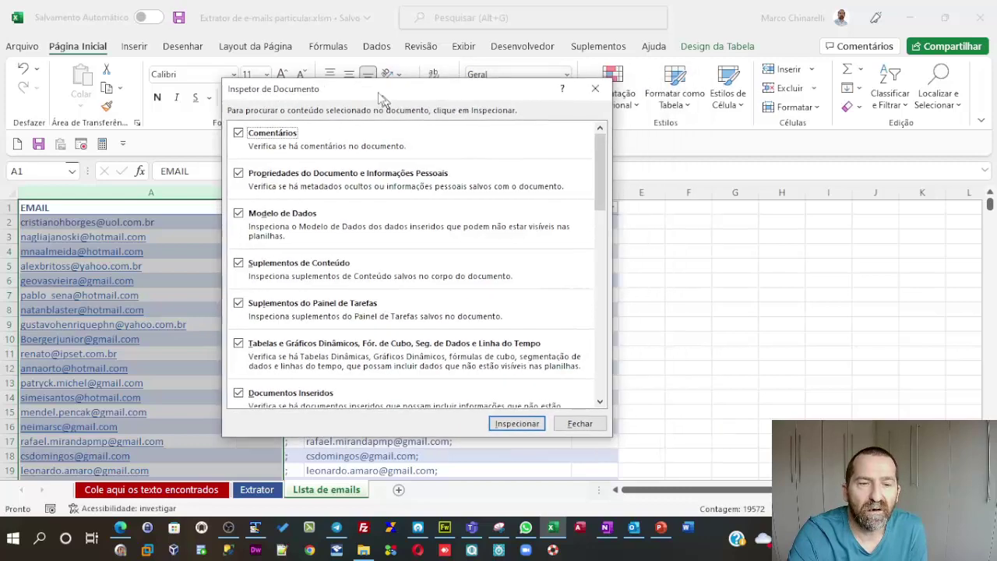
pyautogui.moveTo(468, 101); pyautogui.dragTo(364, 70)
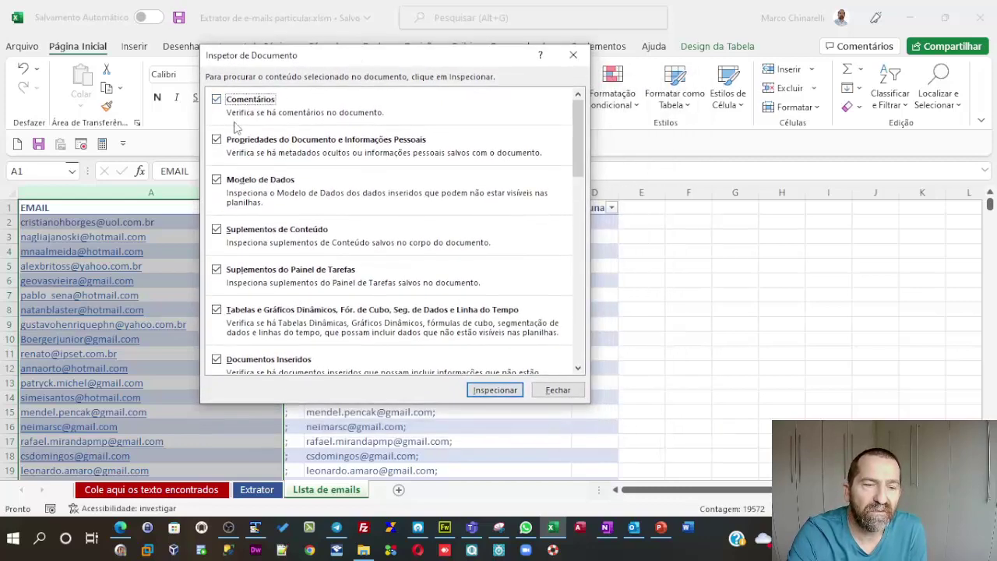
pyautogui.scroll(-3, 437, 268)
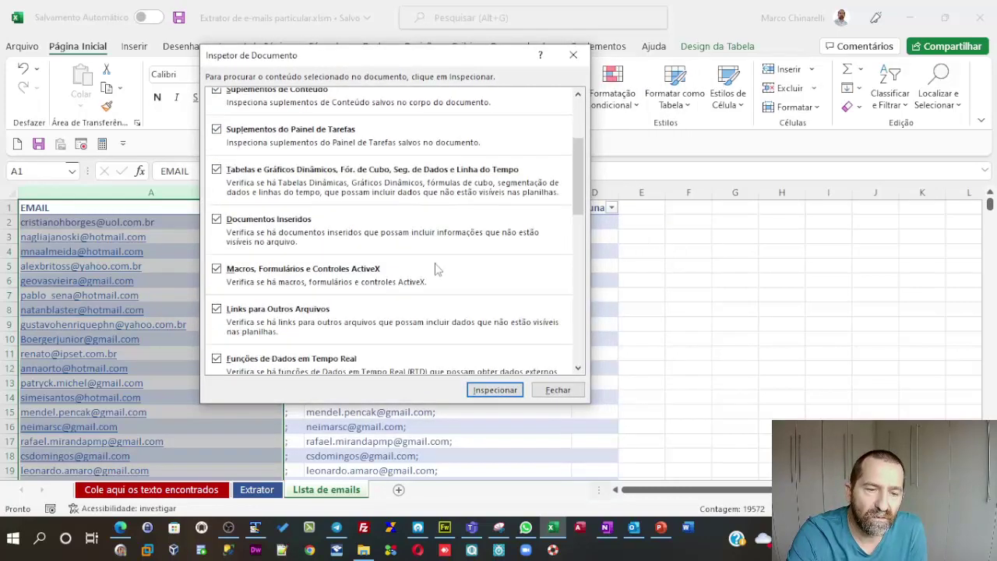
pyautogui.scroll(-3, 436, 269)
pyautogui.scroll(-3, 434, 276)
pyautogui.scroll(-2, 434, 288)
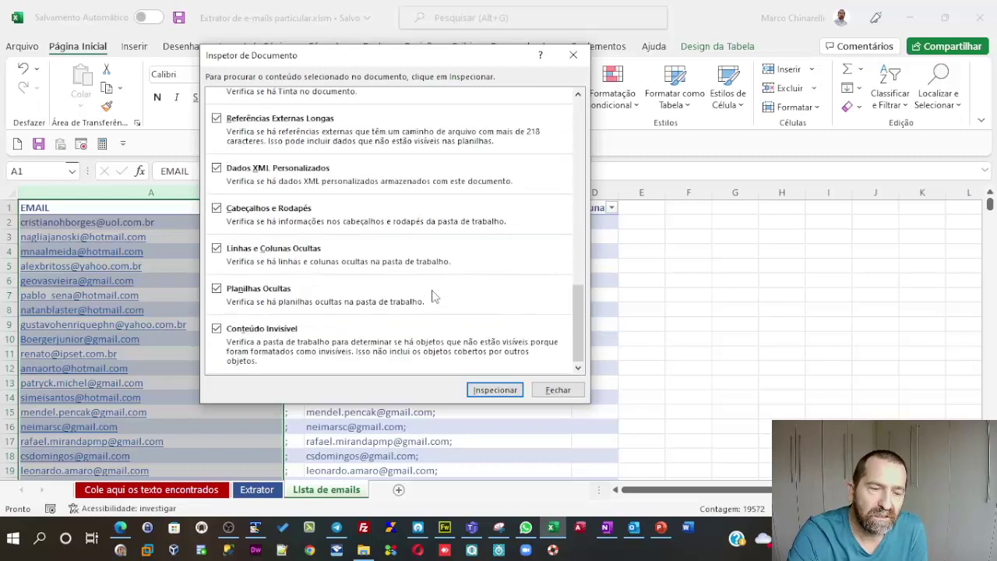
pyautogui.click(557, 391)
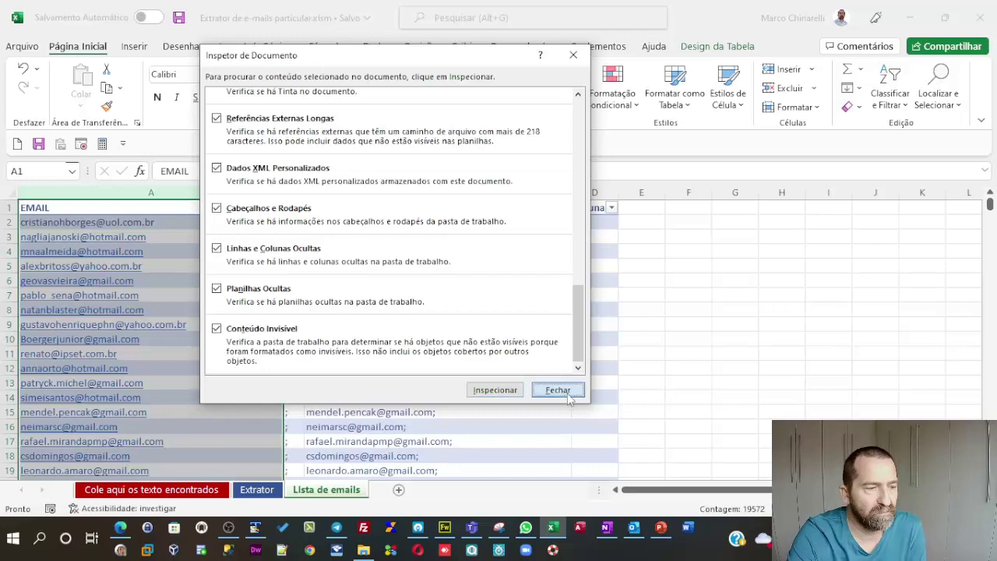
# - Run Verificar Compatibilidade from Informações and enlarge the report to show the functionality-loss issues
pyautogui.click(22, 48)
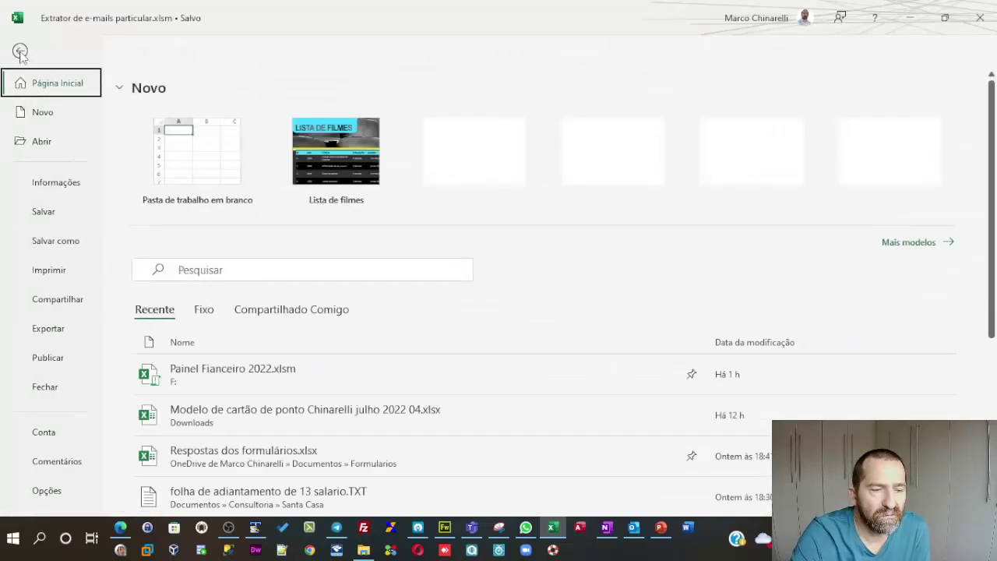
pyautogui.click(54, 191)
pyautogui.click(187, 288)
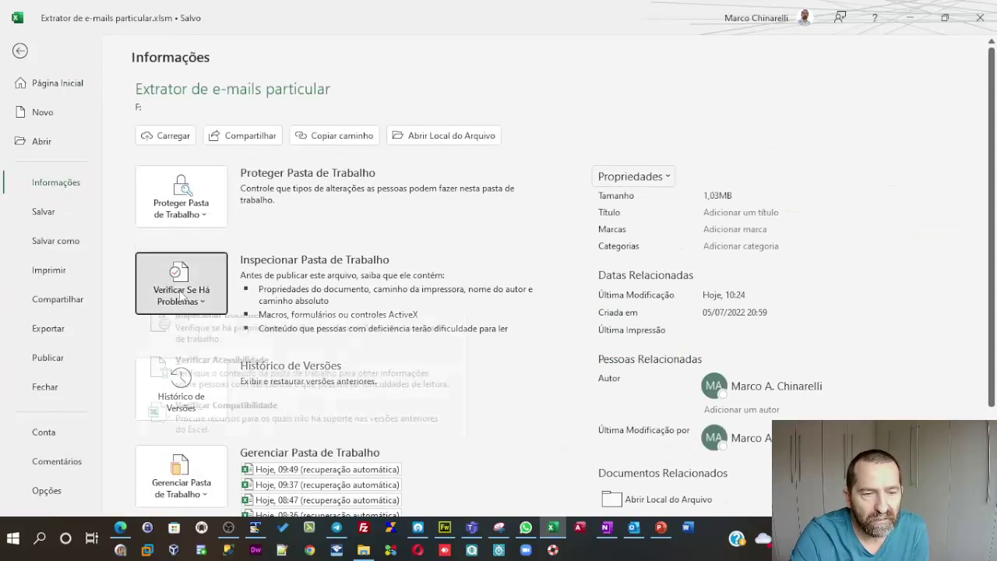
pyautogui.click(240, 439)
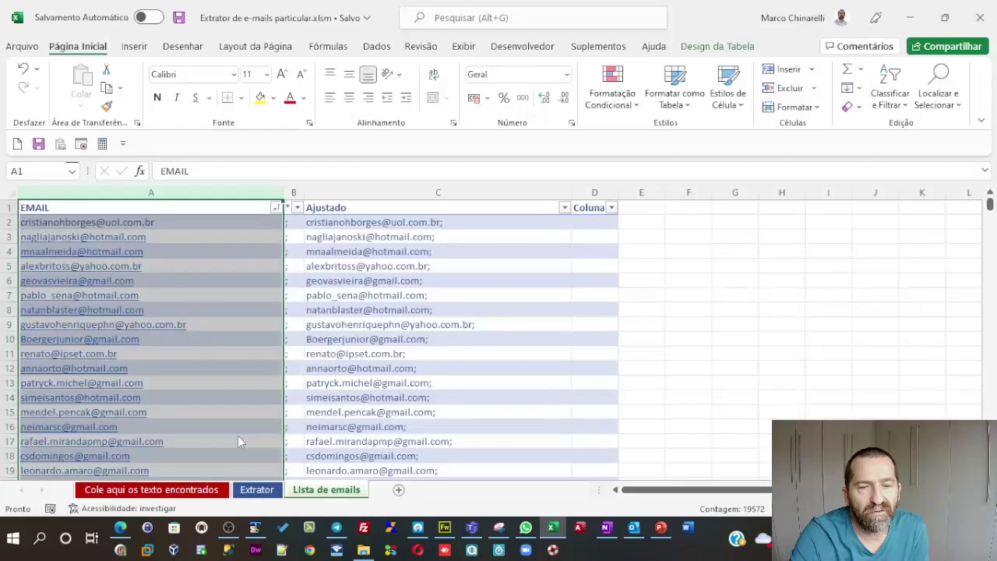
pyautogui.moveTo(496, 153); pyautogui.dragTo(289, 81)
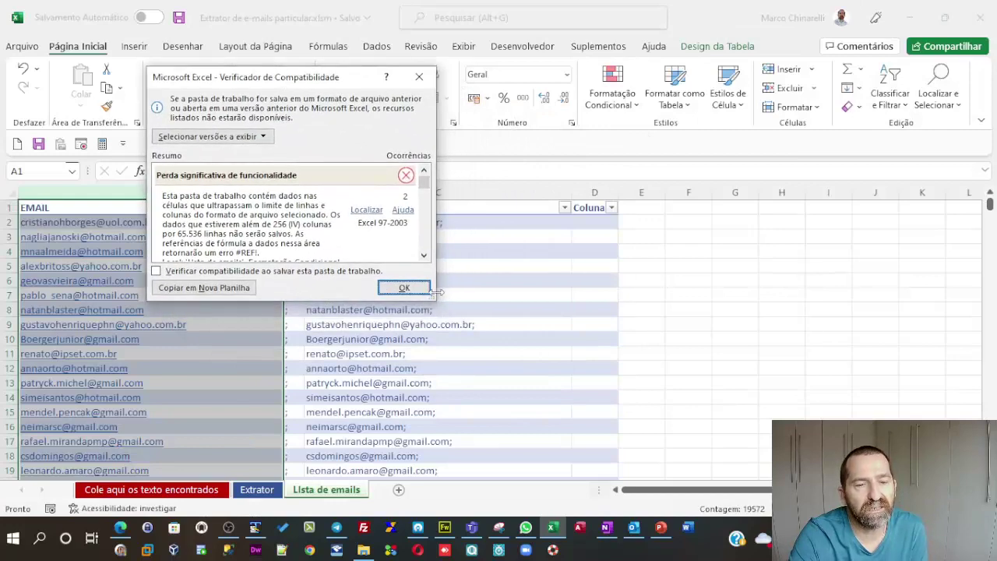
pyautogui.moveTo(434, 294); pyautogui.dragTo(846, 455)
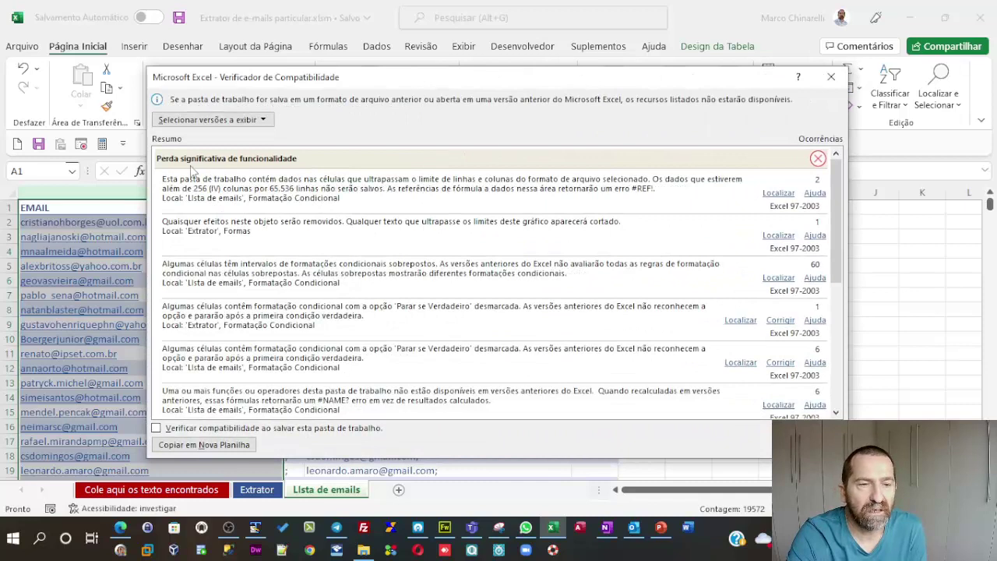
# - Uncheck Excel 97-2003 in Selecionar versões a exibir, leaving only the #NAME? functions issue
pyautogui.click(232, 122)
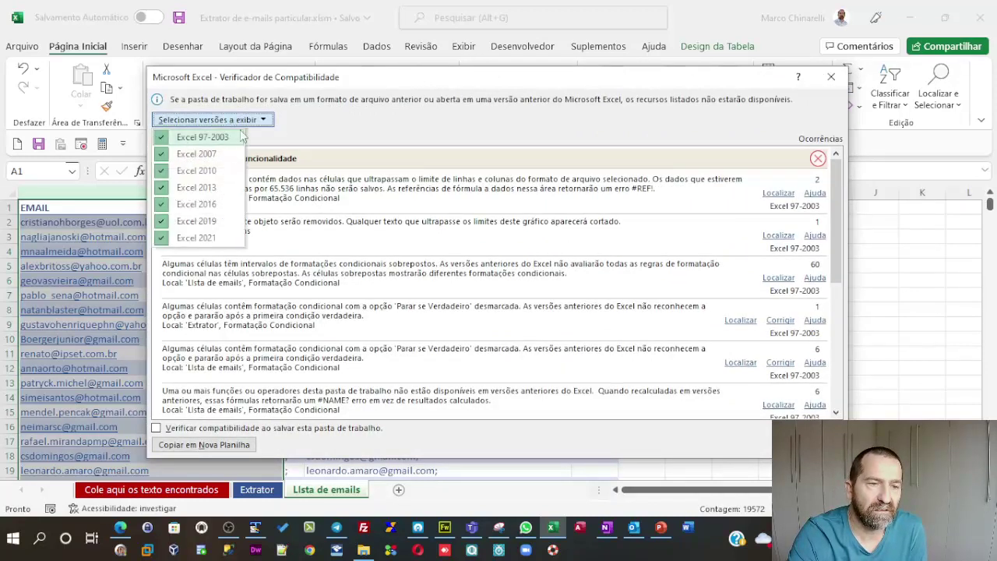
pyautogui.click(245, 122)
pyautogui.click(244, 122)
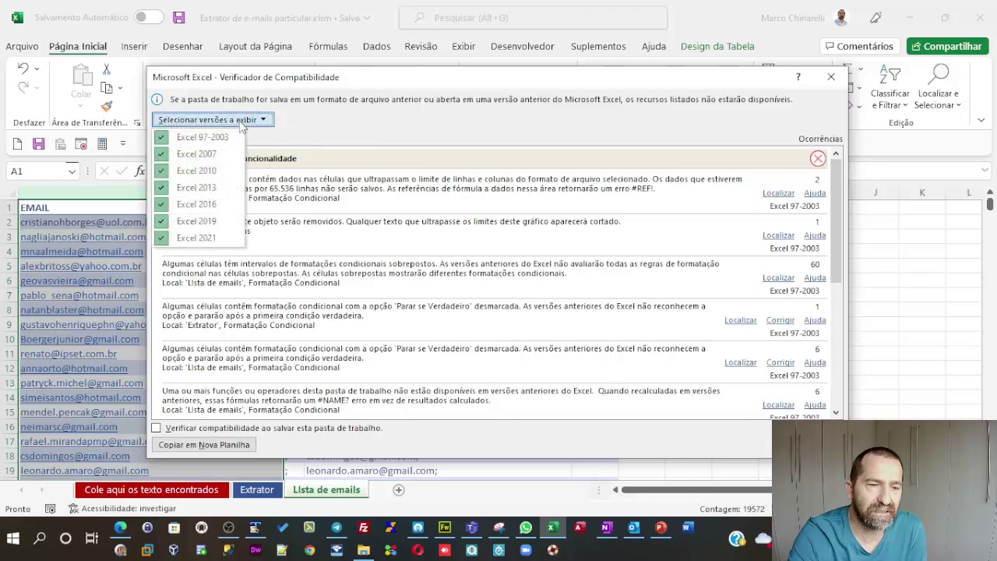
pyautogui.click(339, 139)
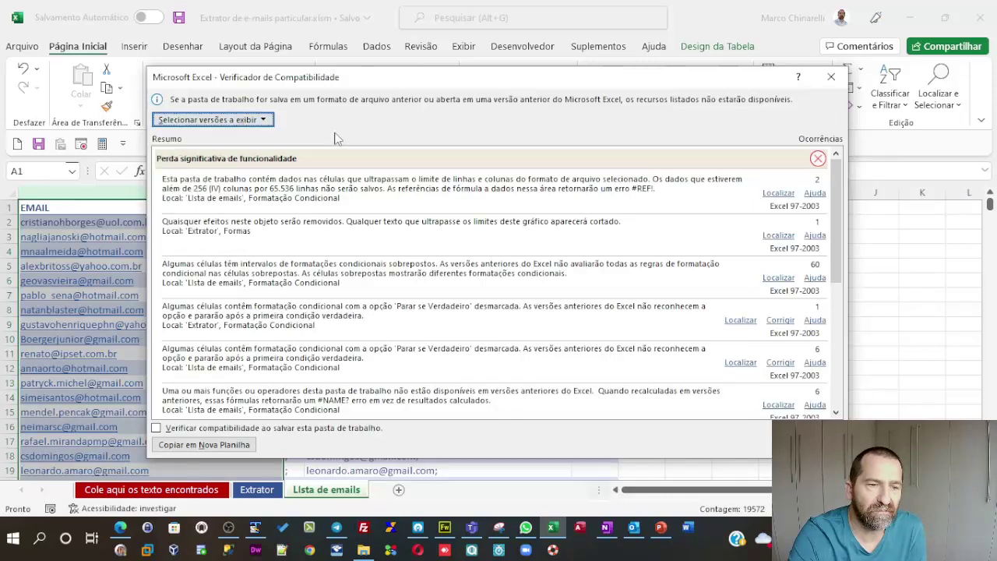
pyautogui.click(238, 123)
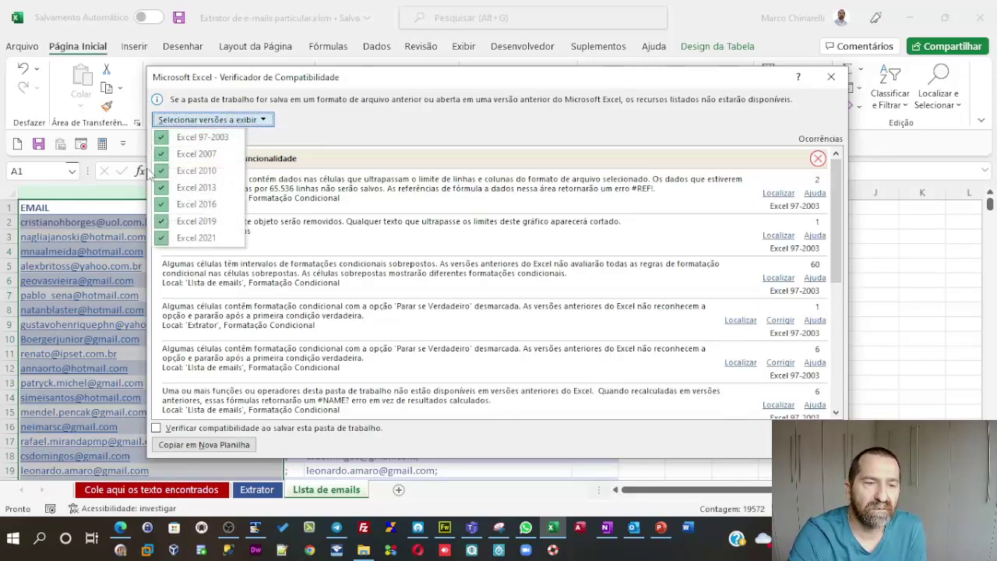
pyautogui.click(161, 138)
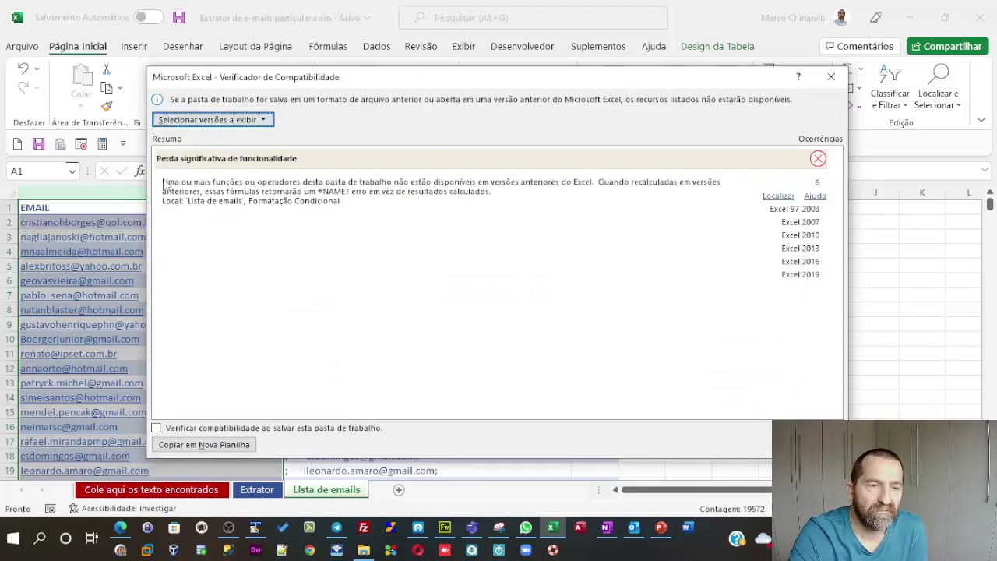
pyautogui.click(233, 120)
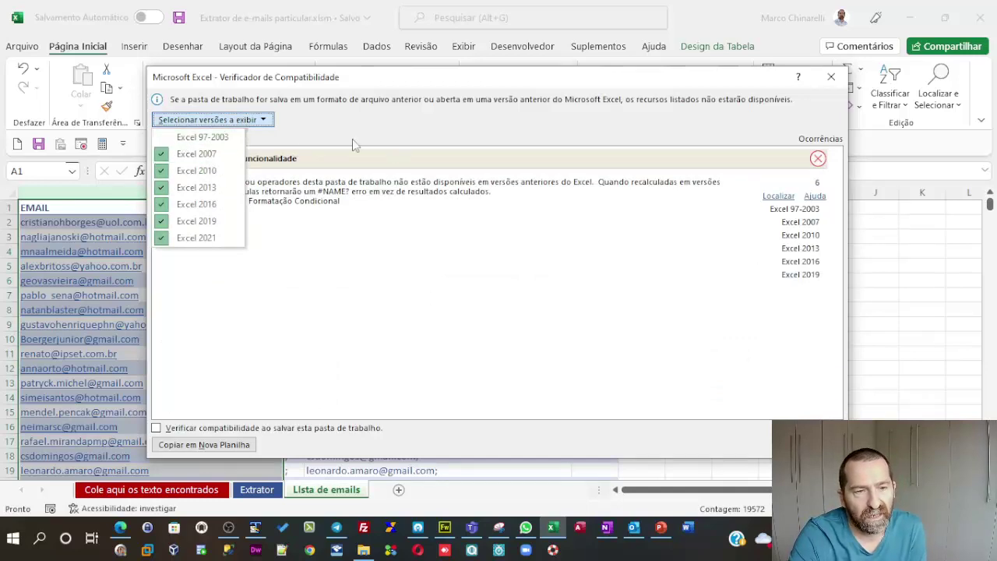
pyautogui.click(253, 202)
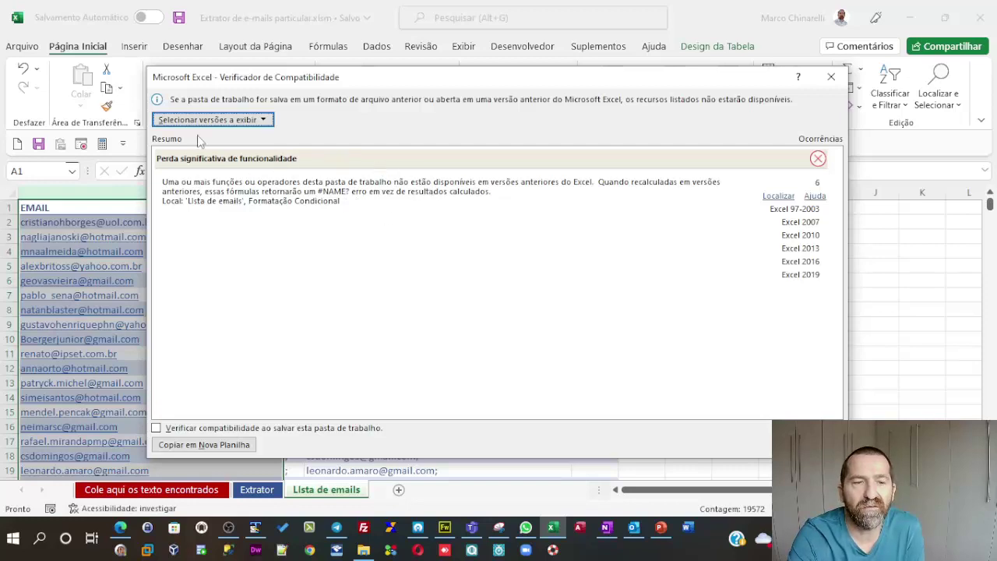
# - Uncheck Excel 2007, 2013, 2019, 2016 and 2010 in the version filter
pyautogui.click(227, 120)
pyautogui.click(166, 155)
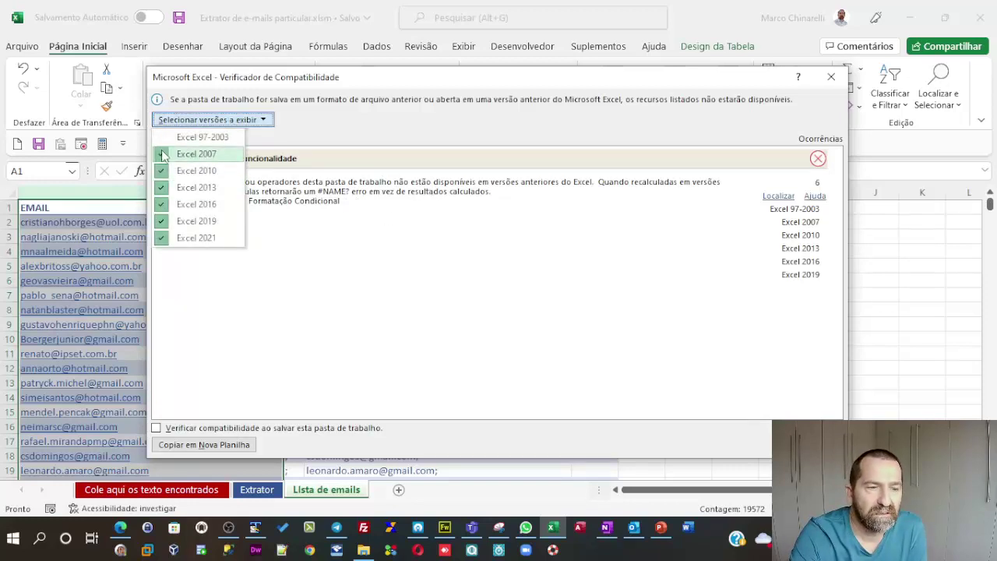
pyautogui.click(204, 119)
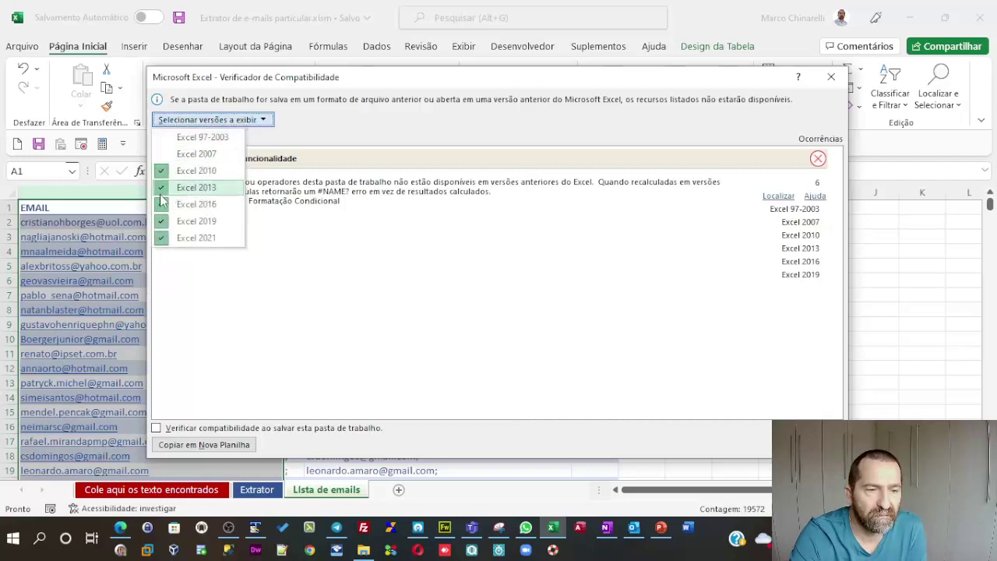
pyautogui.click(199, 171)
pyautogui.click(207, 120)
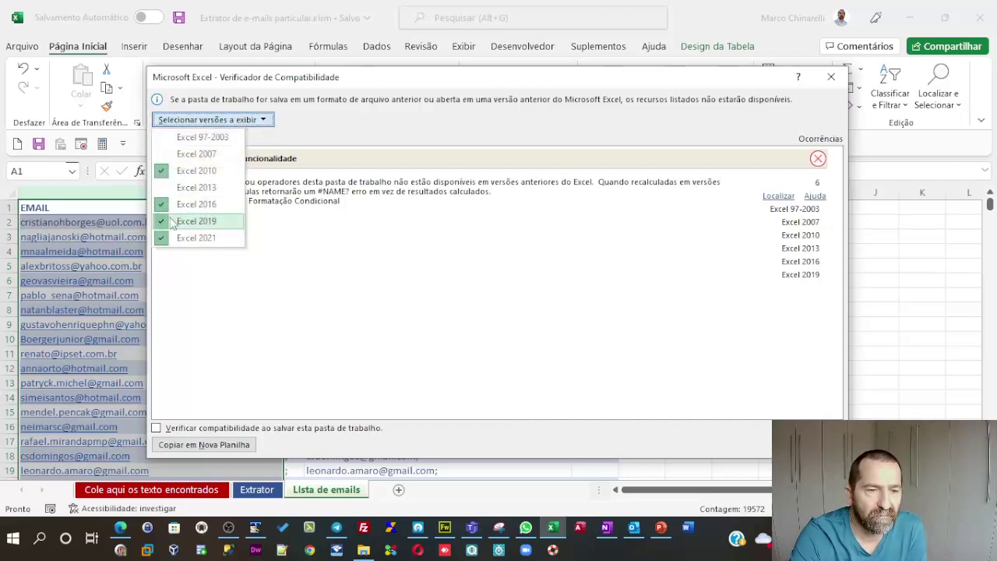
pyautogui.click(168, 224)
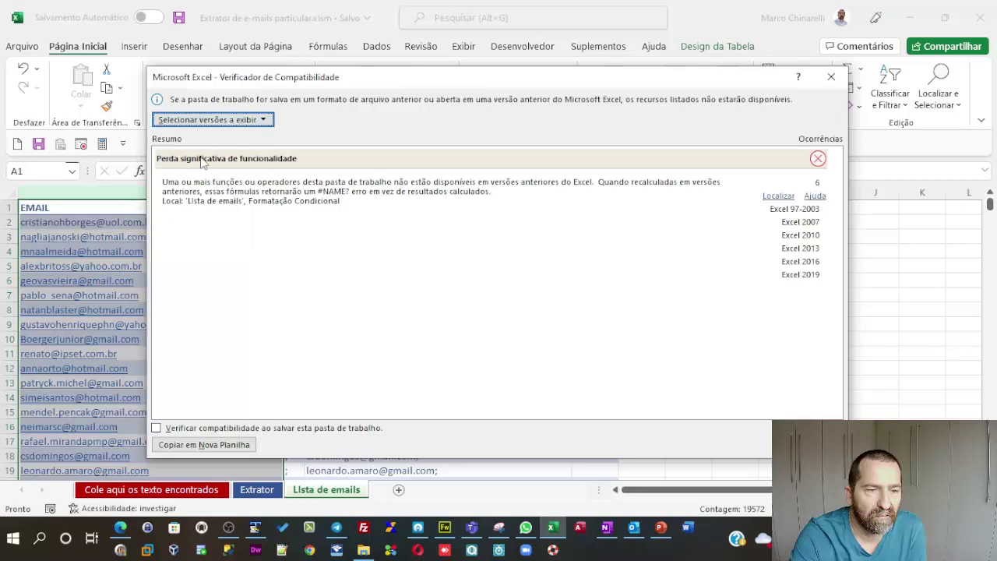
pyautogui.click(208, 120)
pyautogui.click(206, 221)
pyautogui.click(234, 120)
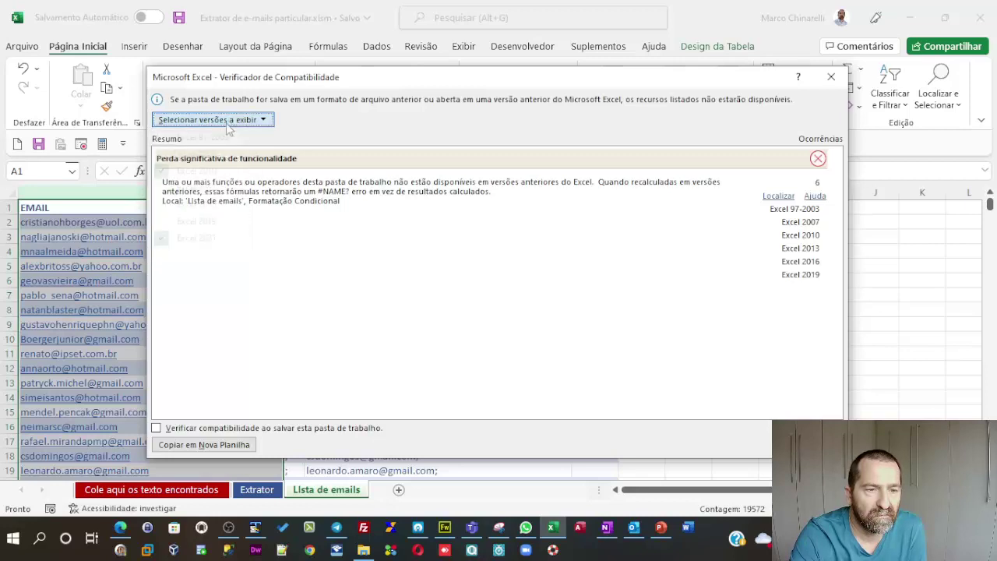
pyautogui.click(176, 170)
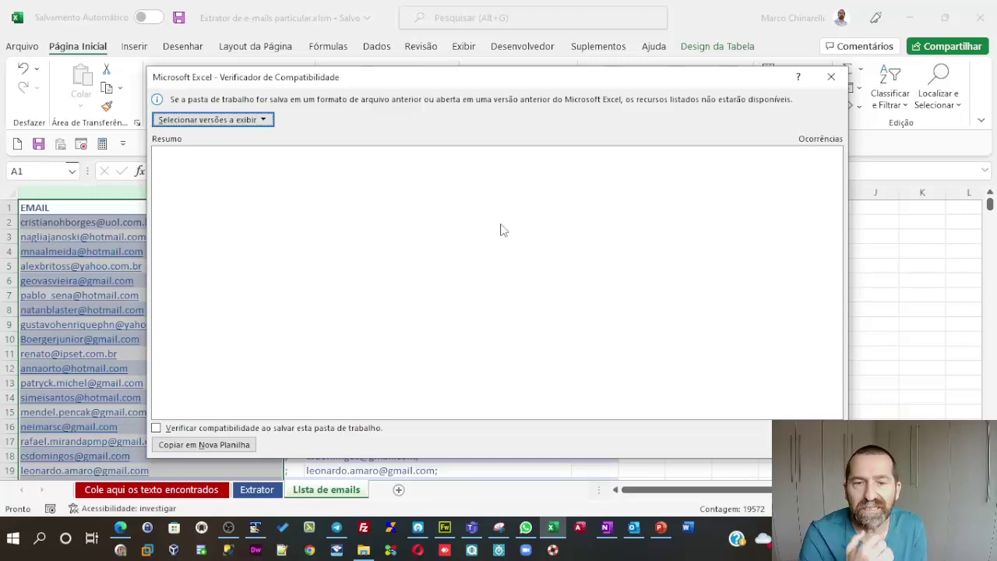
# - Re-include Excel 97-2003 and review the Perda insignificante de fidelidade section's 19 unsupported formats
pyautogui.click(231, 123)
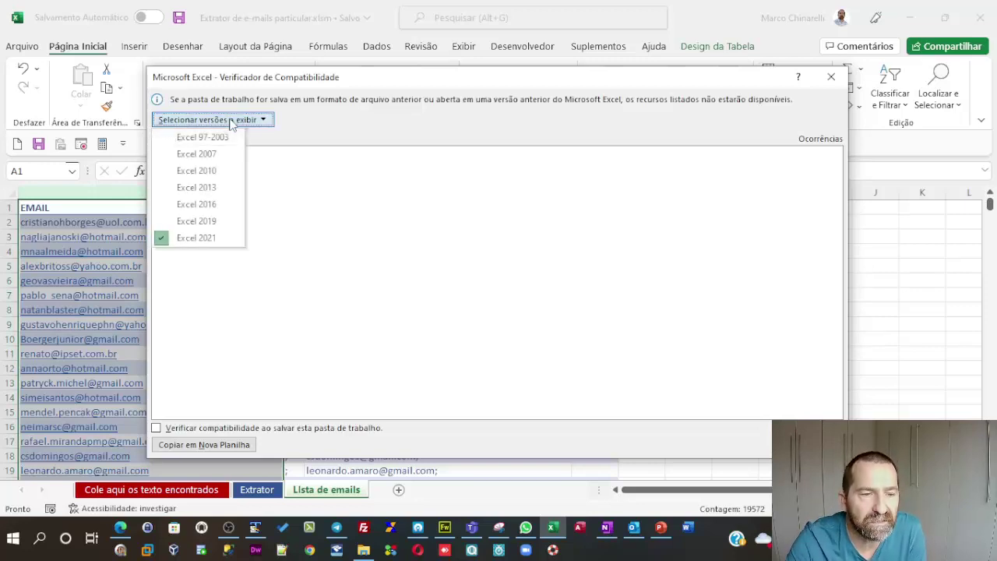
pyautogui.click(194, 139)
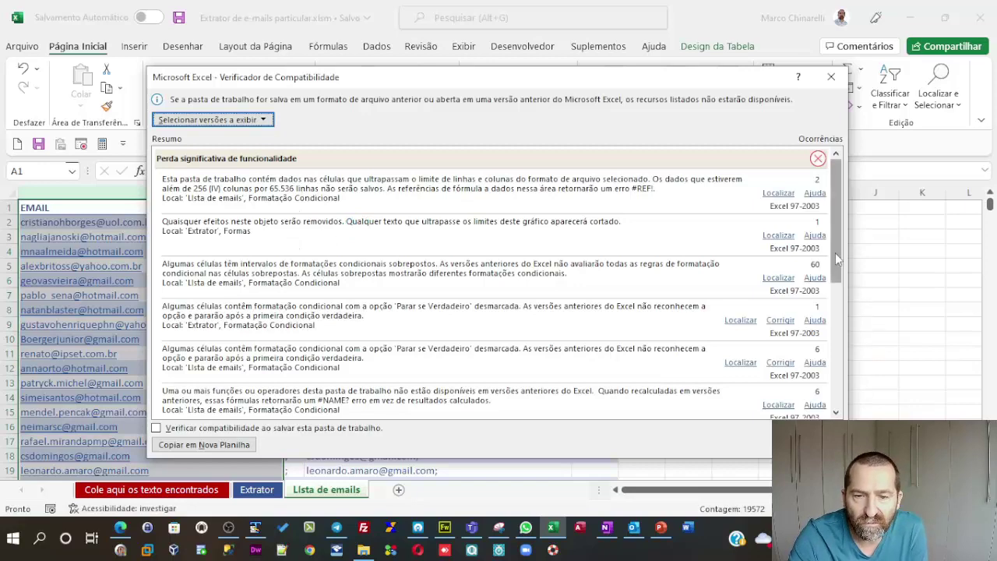
pyautogui.moveTo(835, 253)
pyautogui.mouseDown()
pyautogui.moveTo(850, 315)
pyautogui.moveTo(849, 401)
pyautogui.mouseUp()
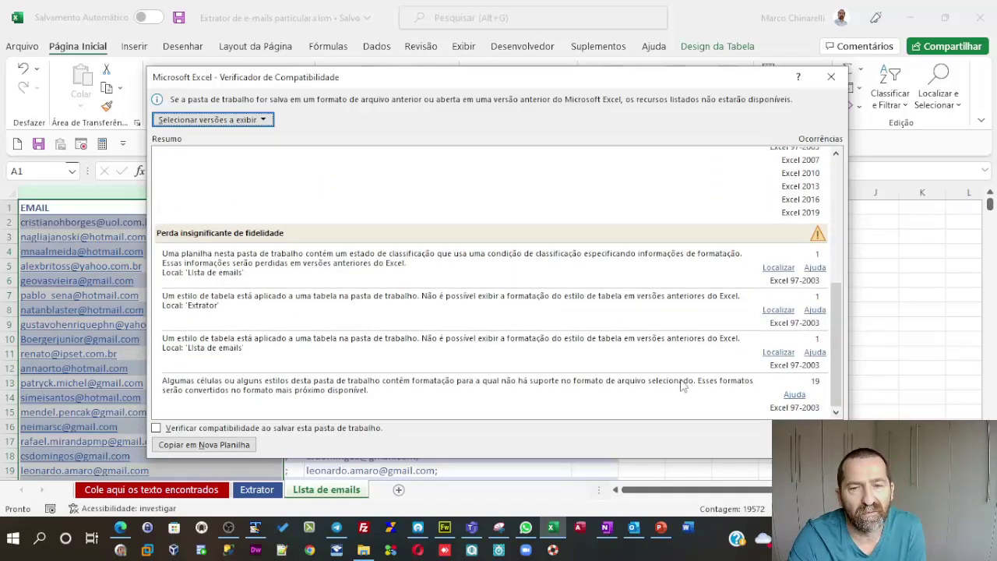
pyautogui.scroll(2, 674, 374)
pyautogui.scroll(2, 675, 374)
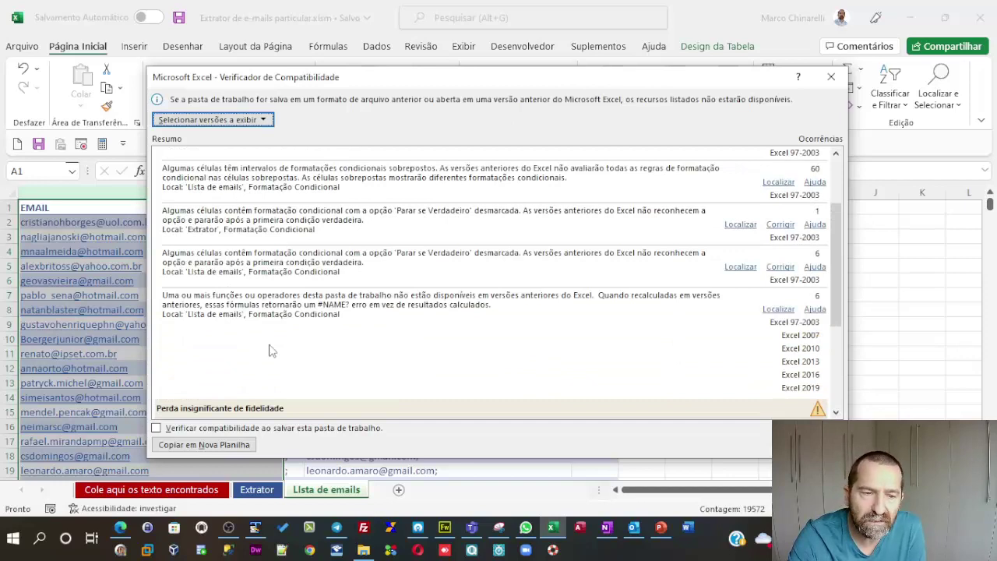
pyautogui.scroll(-5, 305, 342)
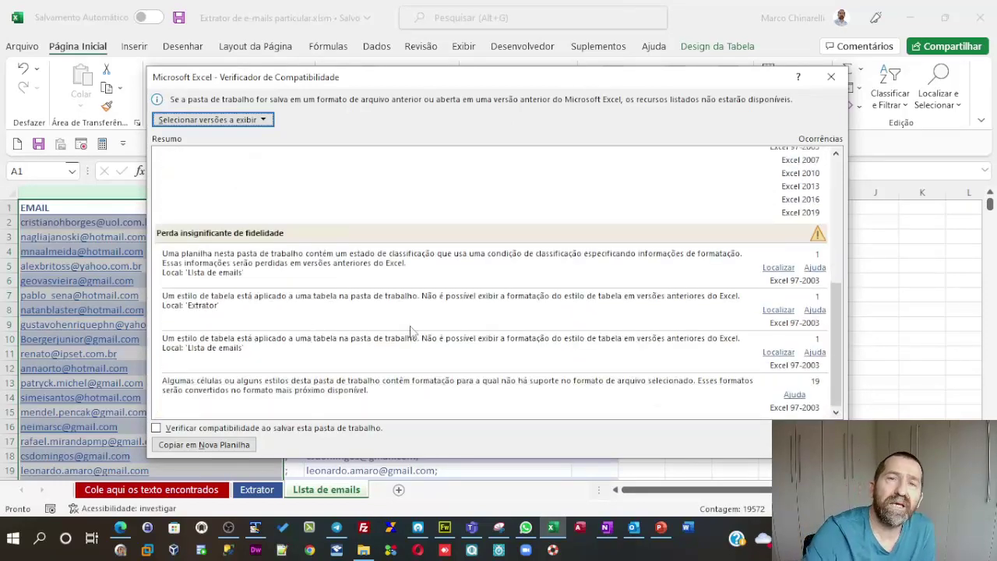